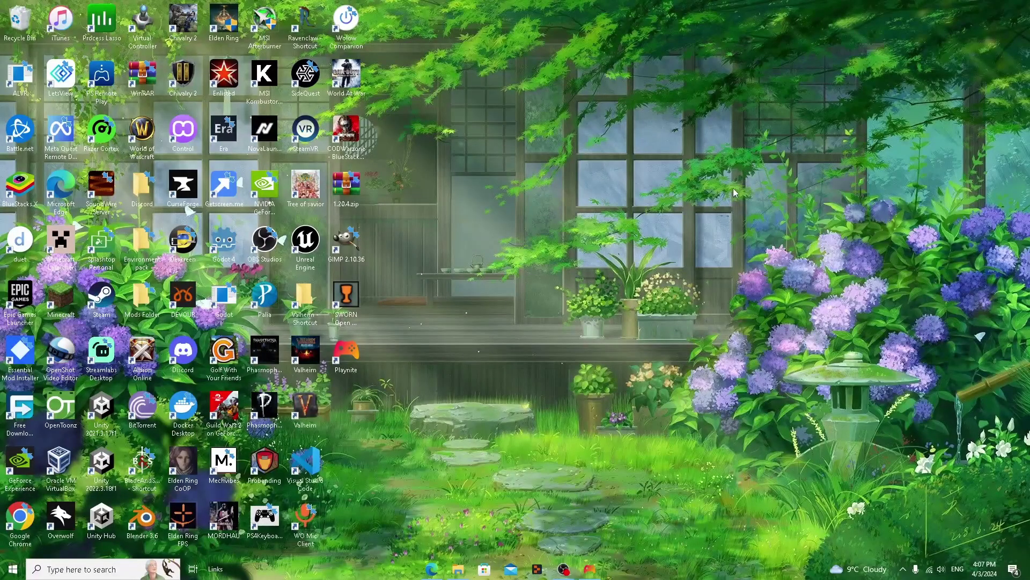
Step: Switch to the Edge browser, check the playnite.link address and look over the Playnite home page
click(433, 569)
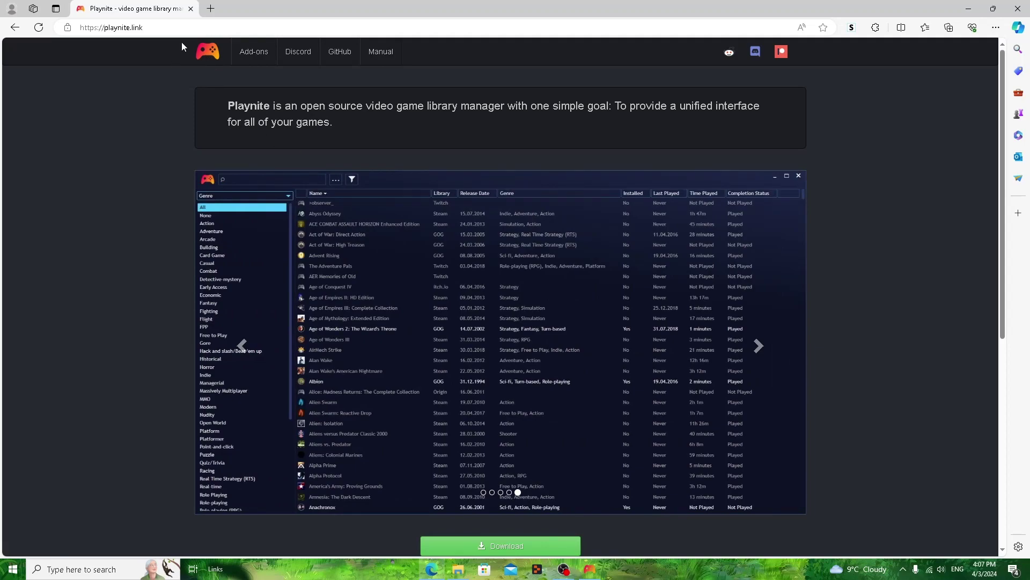
click(188, 28)
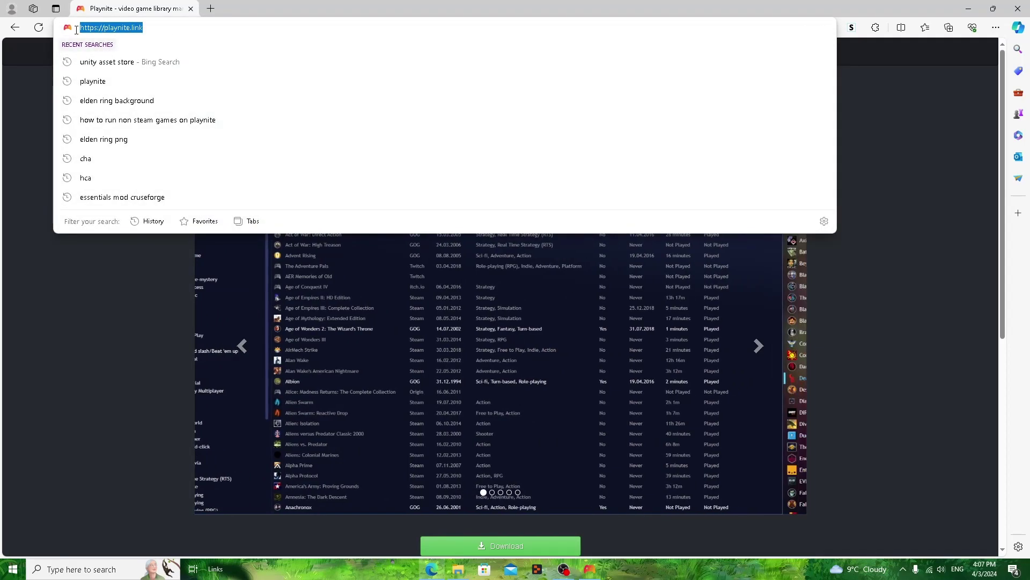
click(50, 261)
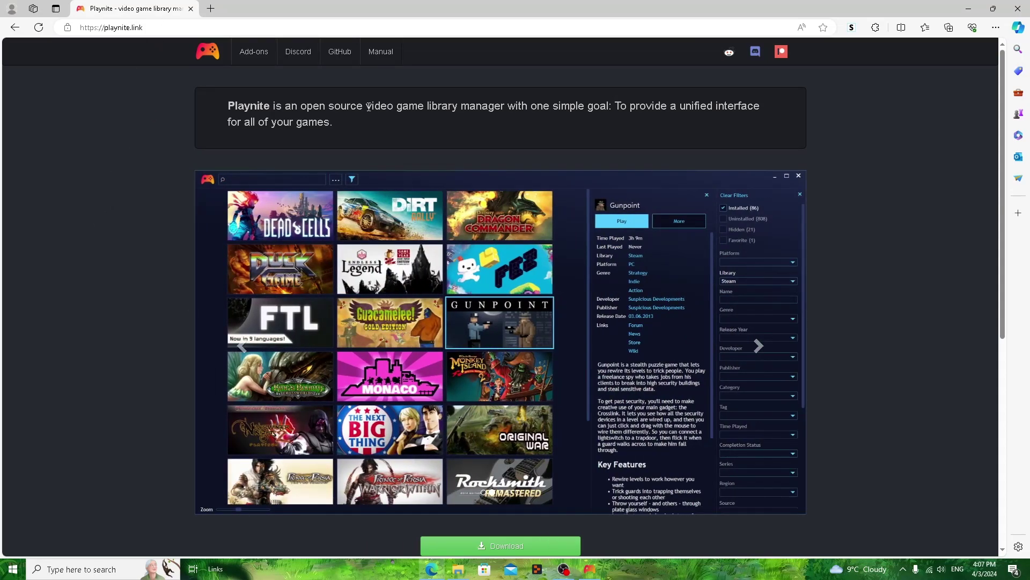
scroll(597, 329, down, 1)
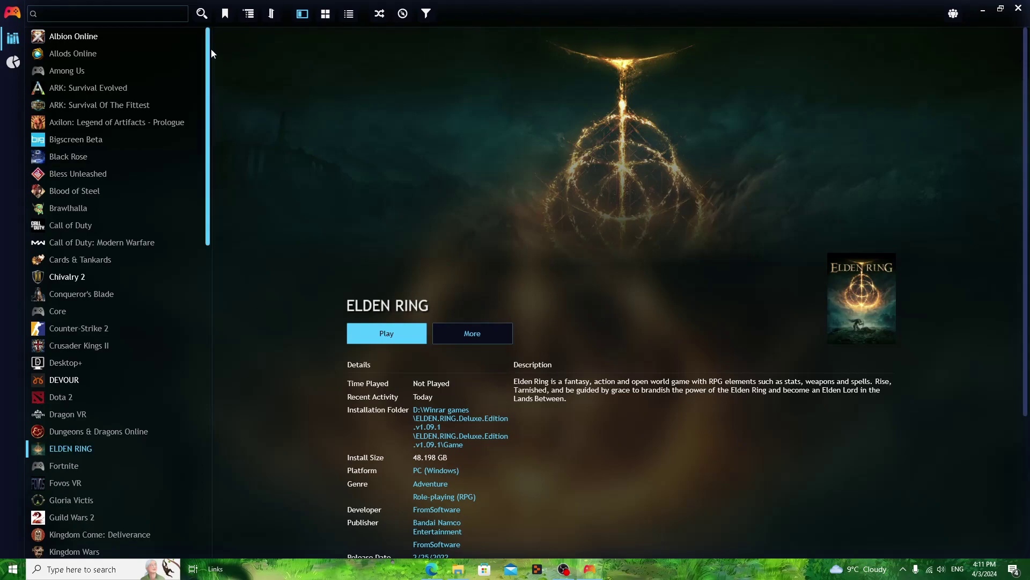
Step: Scan the Game folder inside ELDEN.RING.Deluxe.Edition.v1.09.1 for games, mark ELDEN RING™ and close the import list without adding it
mouse_move(210, 40)
mouse_down()
mouse_move(213, 355)
mouse_move(227, 117)
mouse_move(246, 57)
mouse_move(227, 17)
mouse_move(217, 368)
mouse_move(220, 34)
mouse_up()
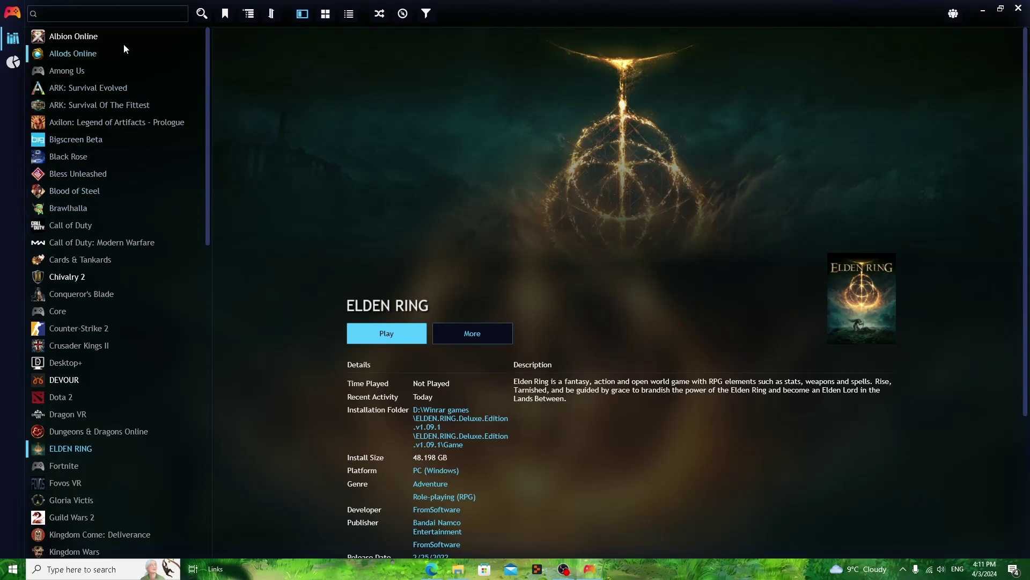
click(13, 13)
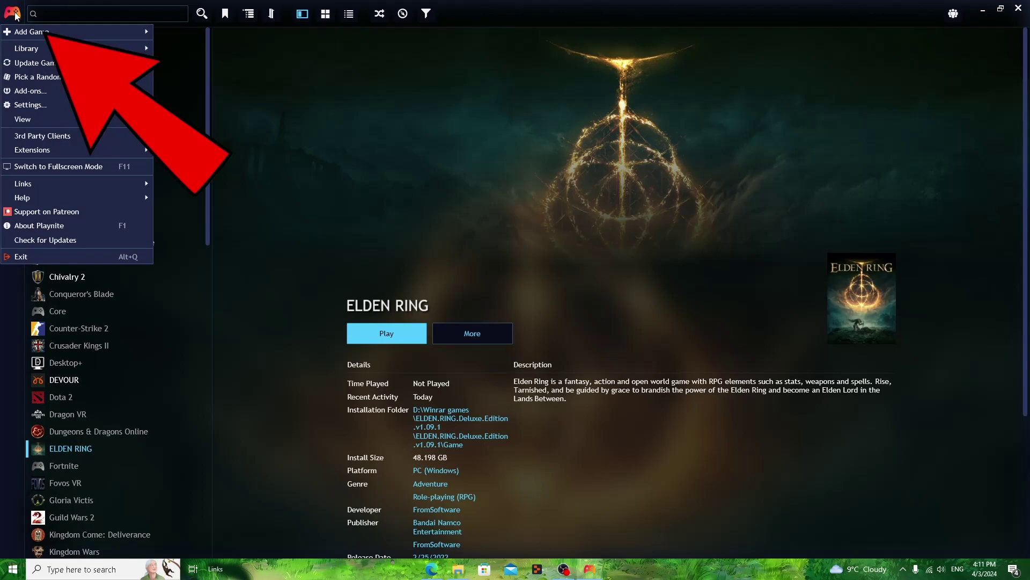
mouse_move(35, 32)
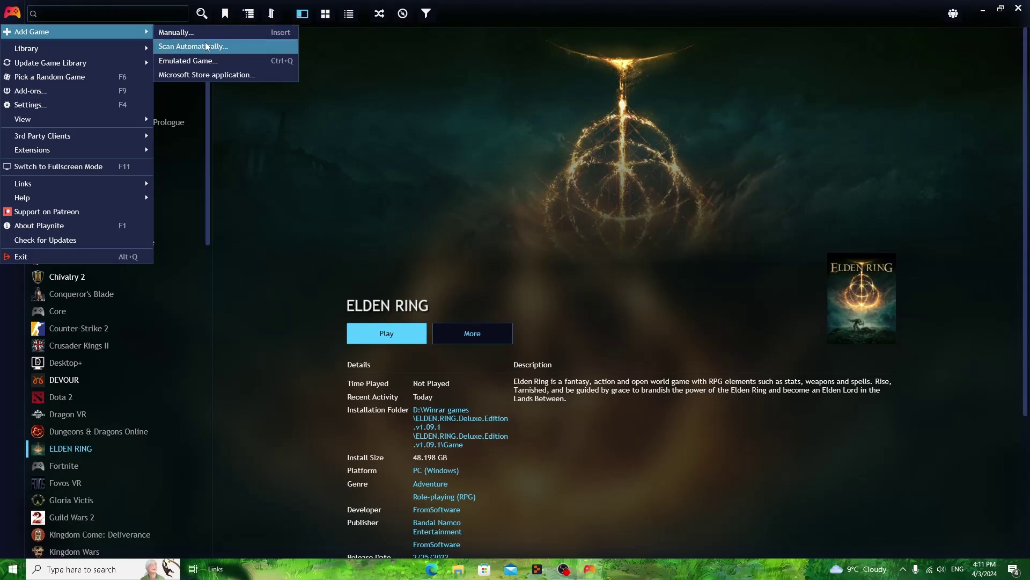
click(222, 47)
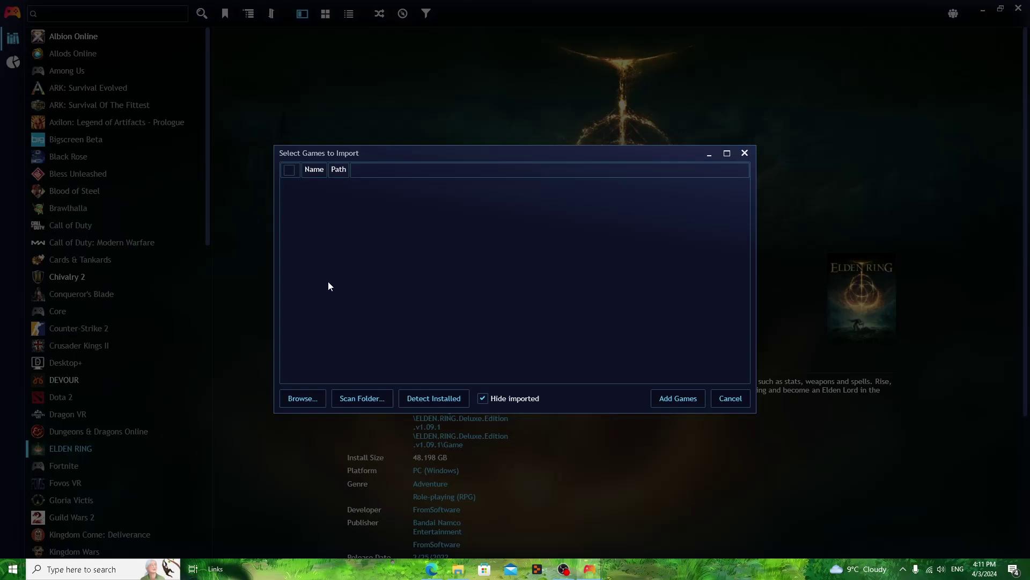
click(361, 398)
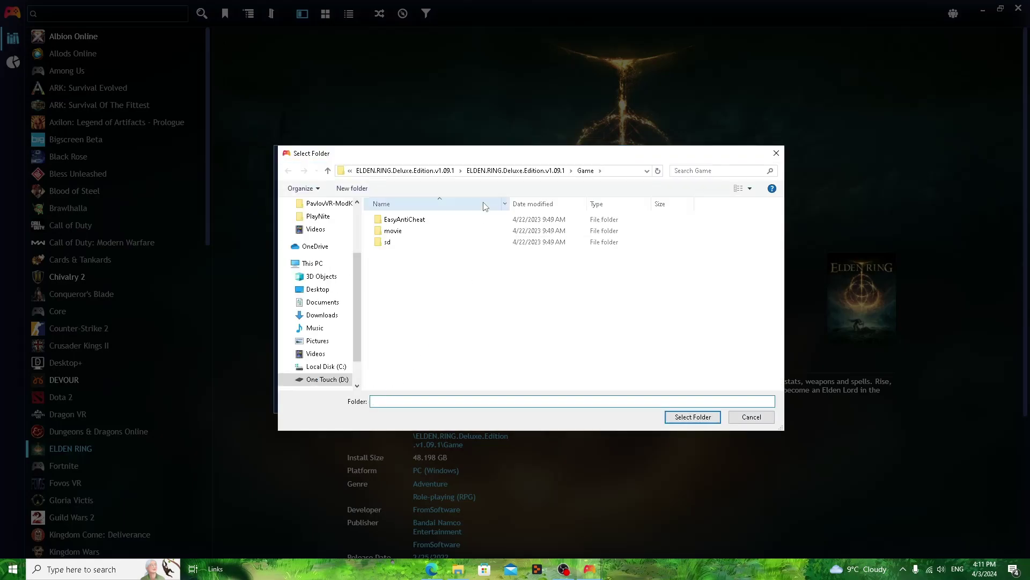
click(512, 172)
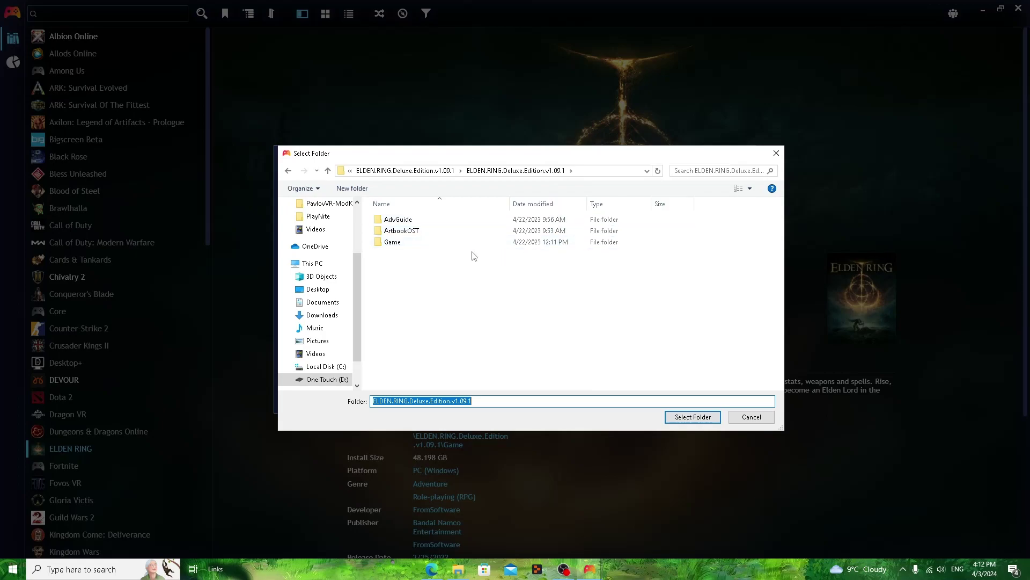
double_click(392, 242)
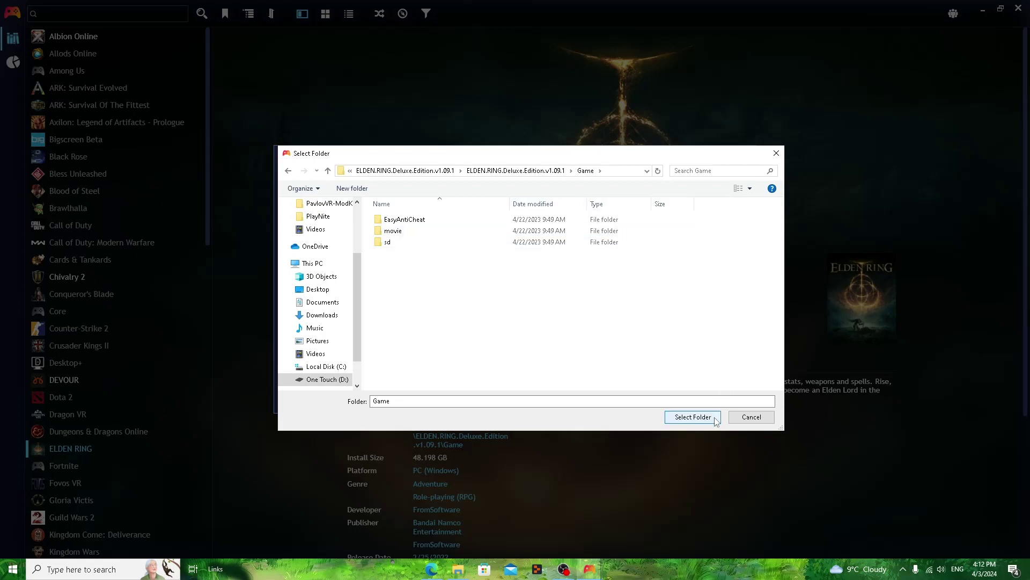
click(693, 417)
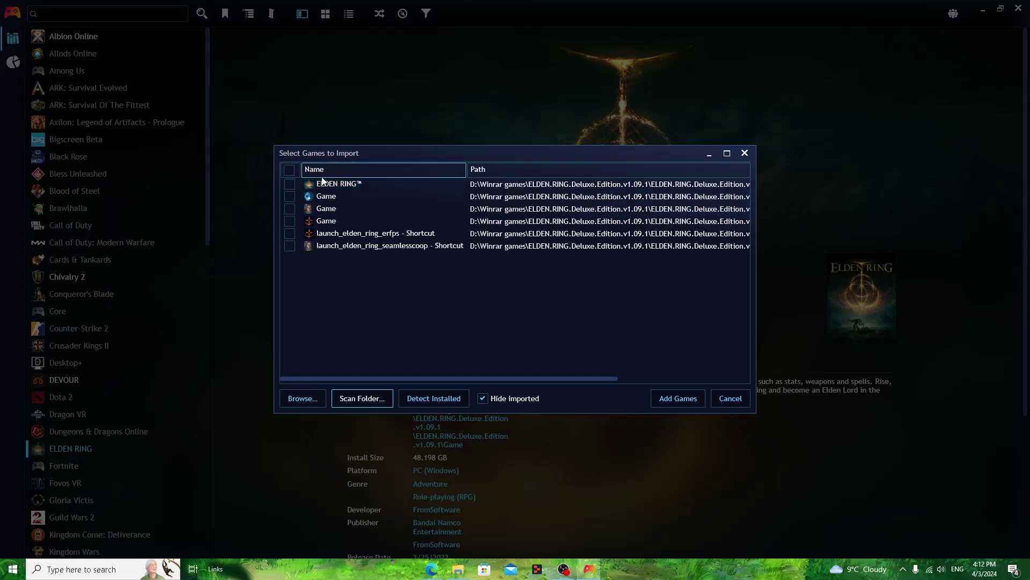
click(290, 185)
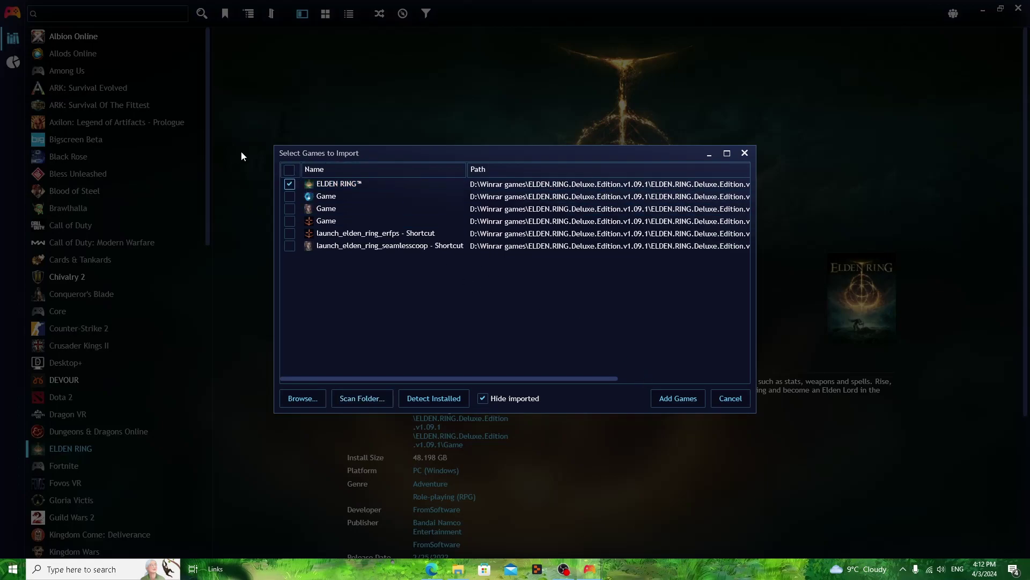
click(745, 154)
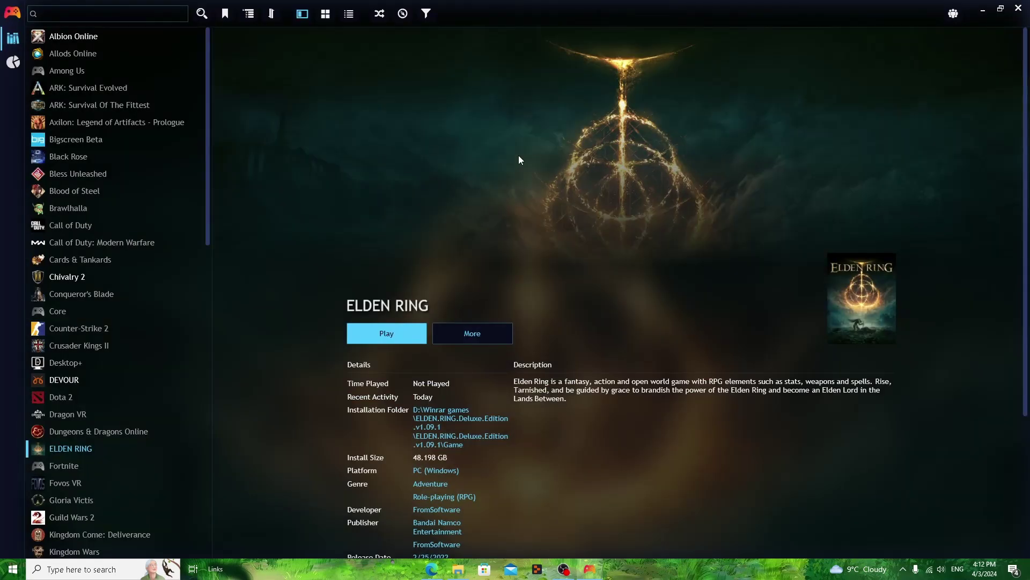
Step: Review the ELDEN RING entry and its general details in the game editor, leaving them without saving
scroll(456, 273, down, 3)
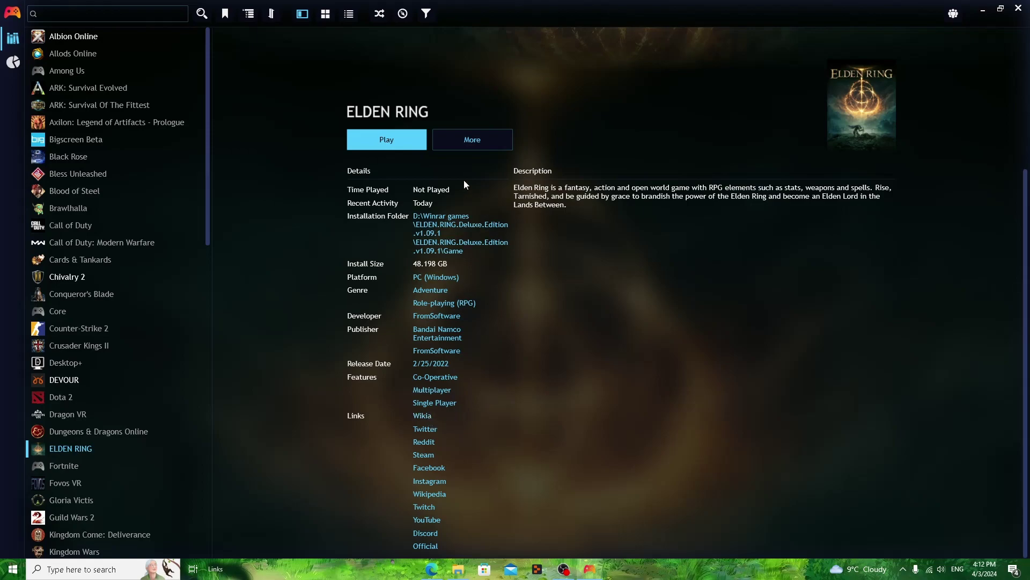
scroll(754, 275, up, 3)
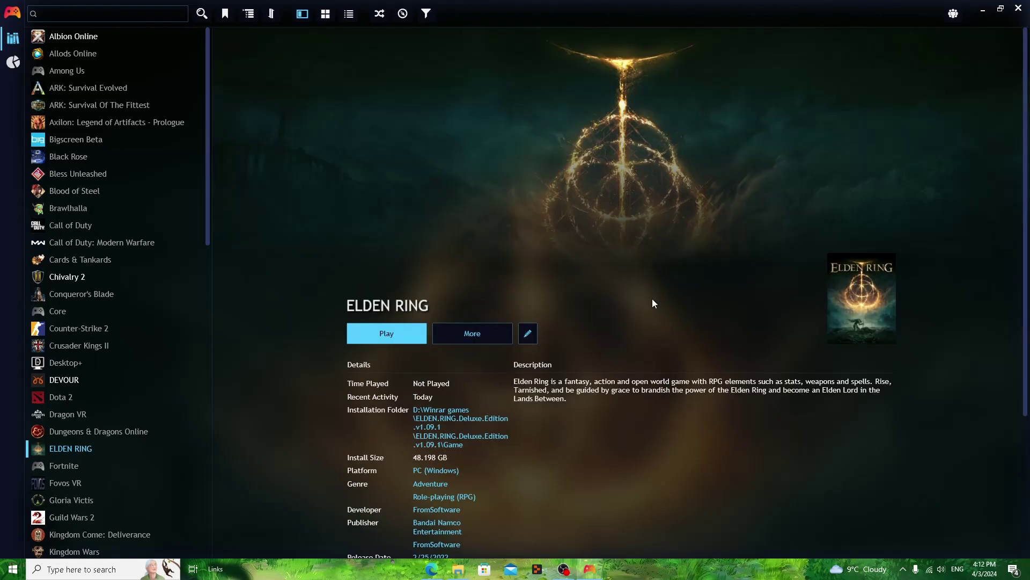
click(533, 336)
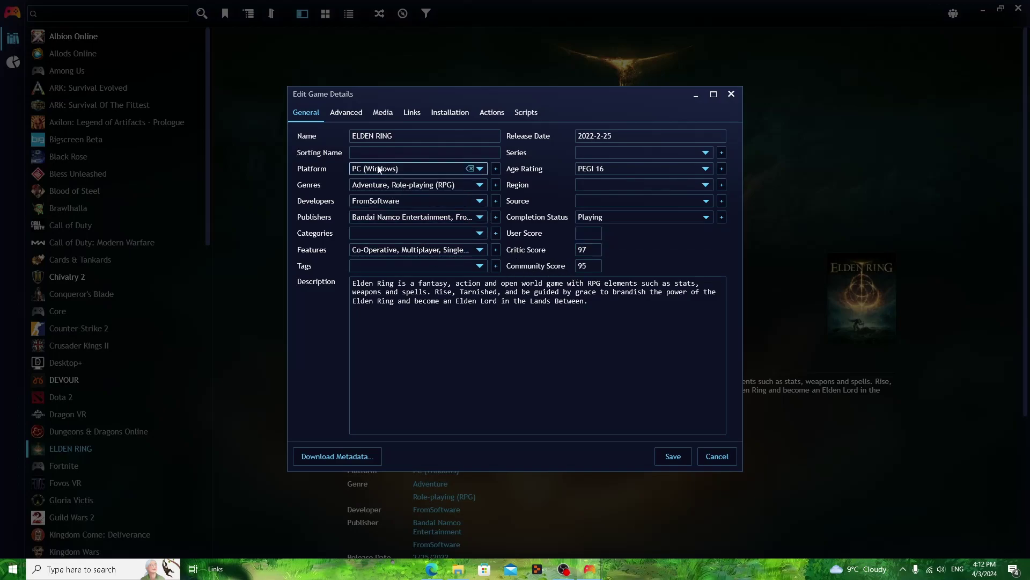
click(730, 95)
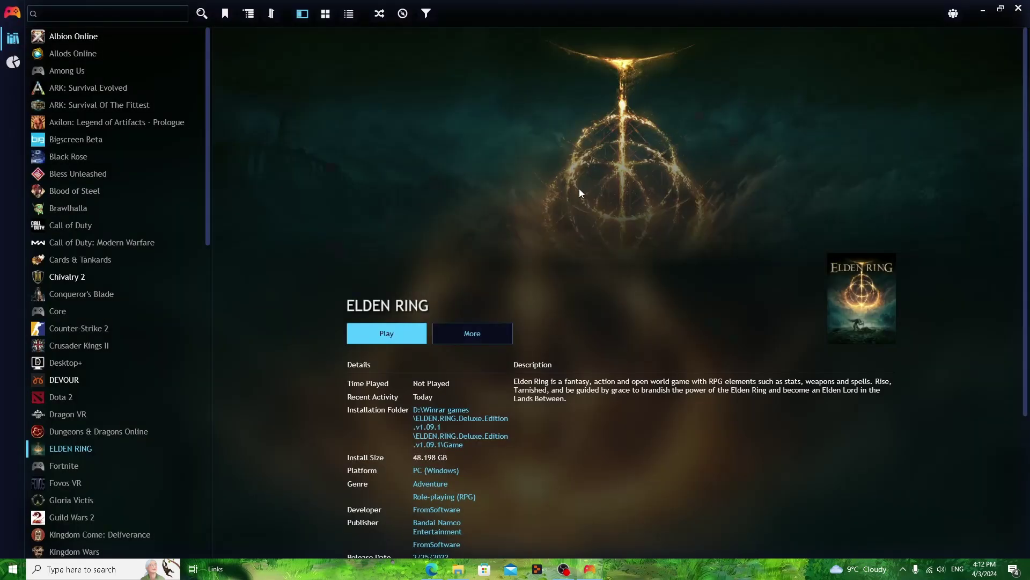
Step: Search the browsable fullscreen theme add-ons for "ps5", view the PS5ish theme's details and leave the add-ons without saving
click(13, 14)
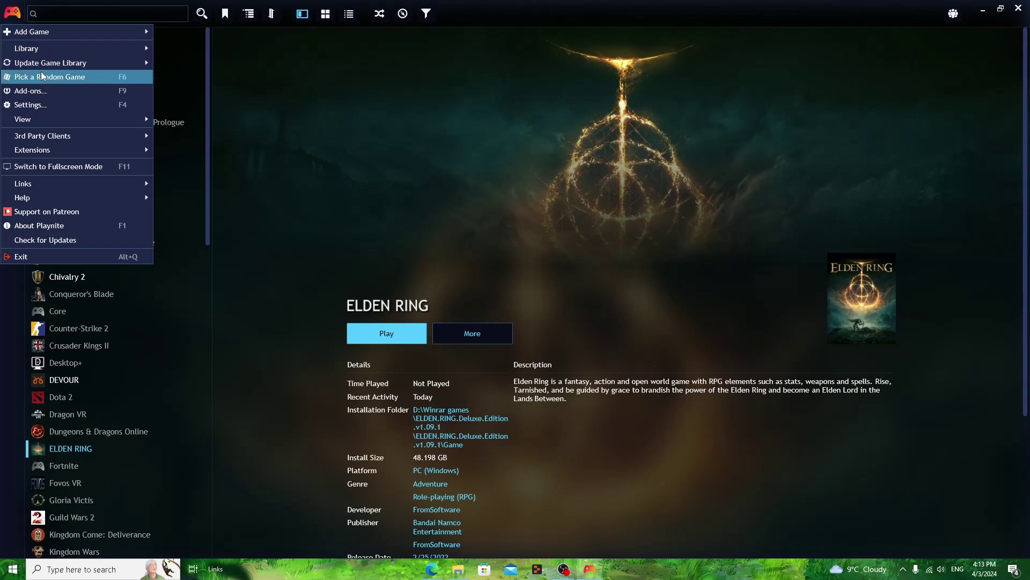
click(41, 91)
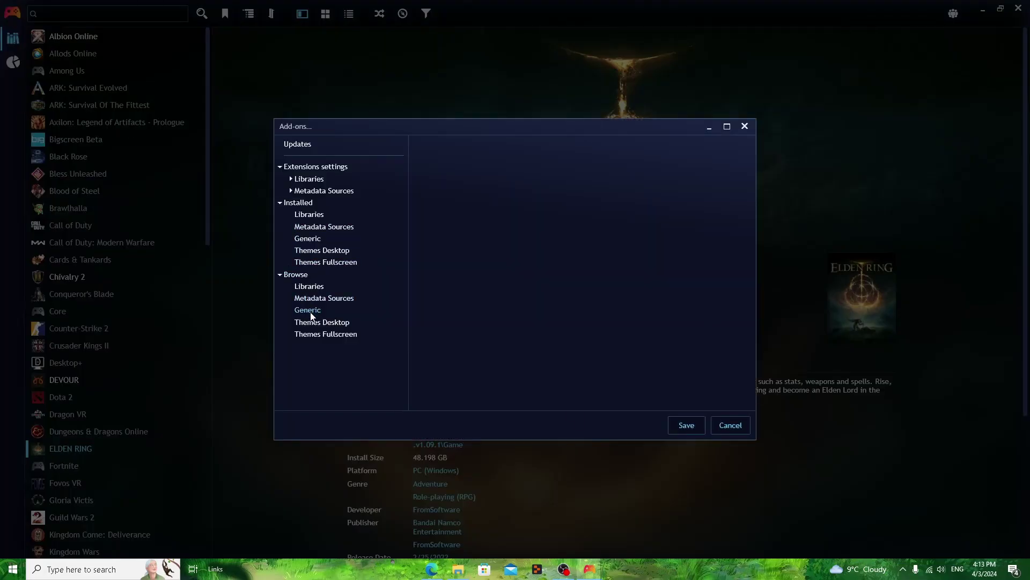
click(311, 333)
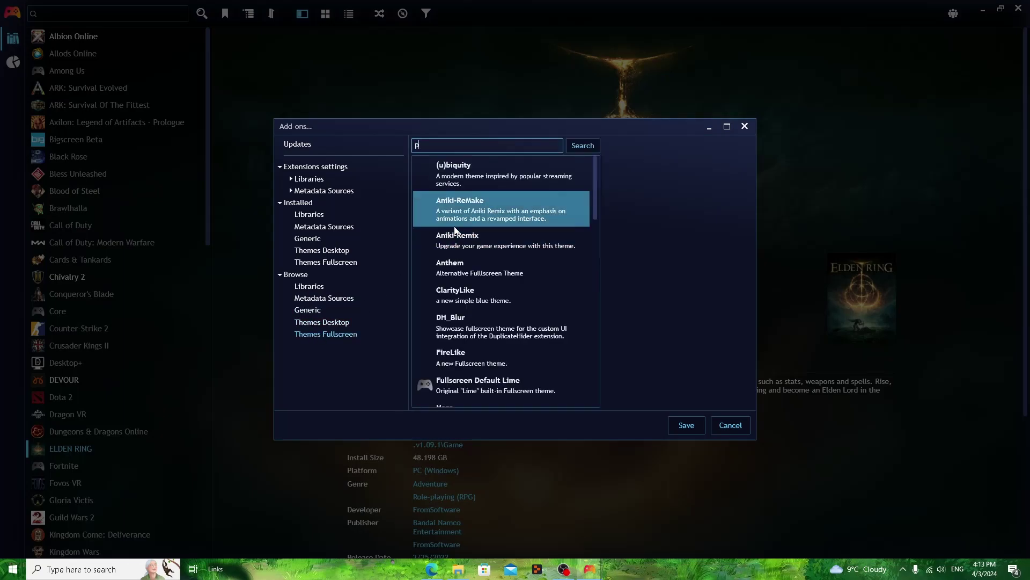
key(Return)
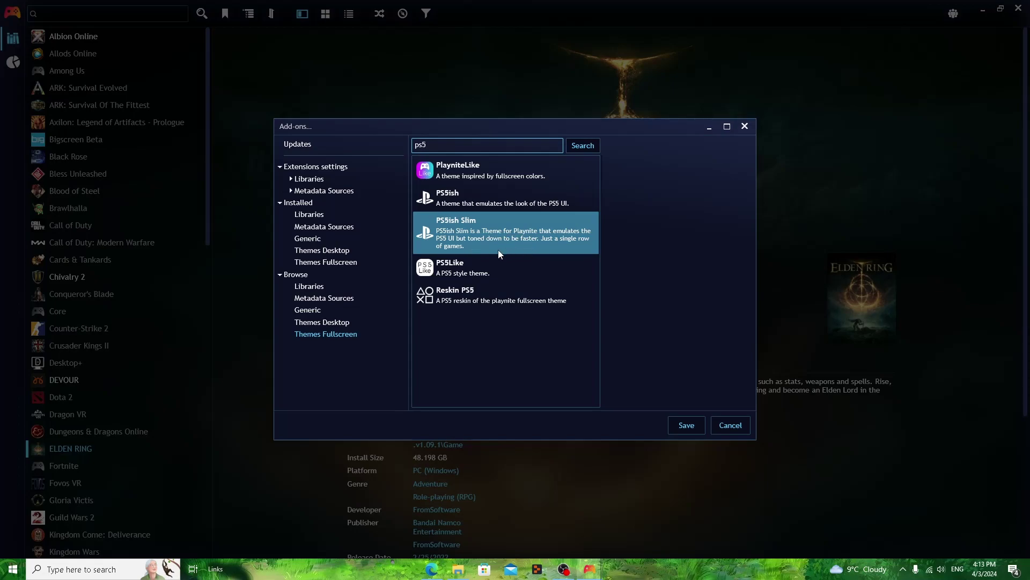
click(437, 195)
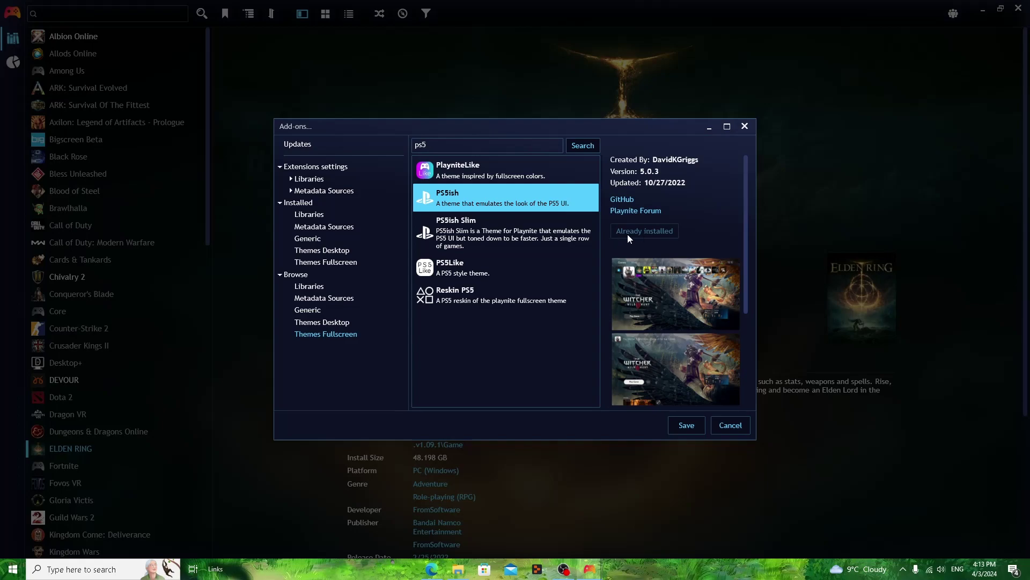
click(733, 427)
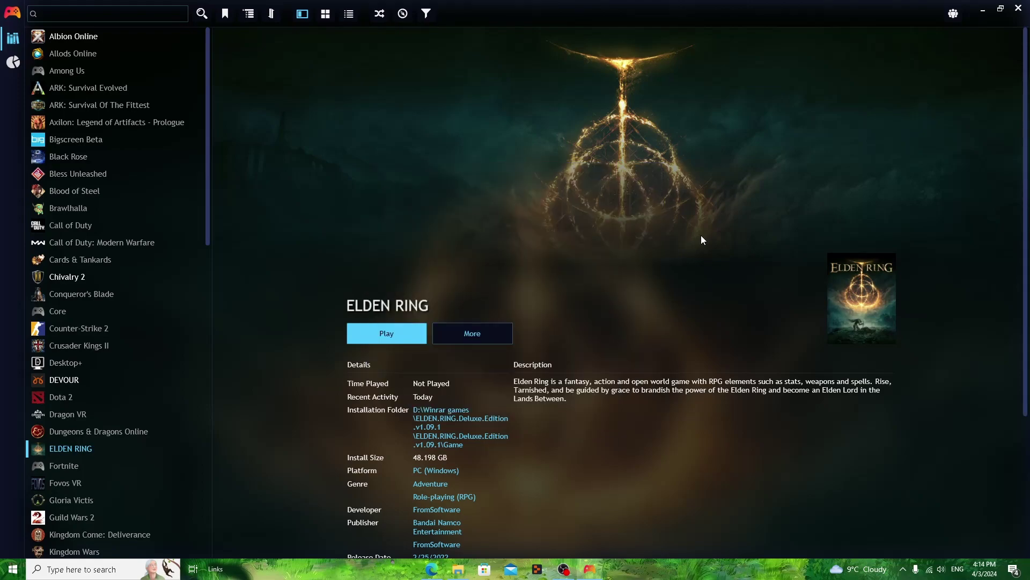
Step: Switch to fullscreen mode and move along the game row to Among Us
key(F11)
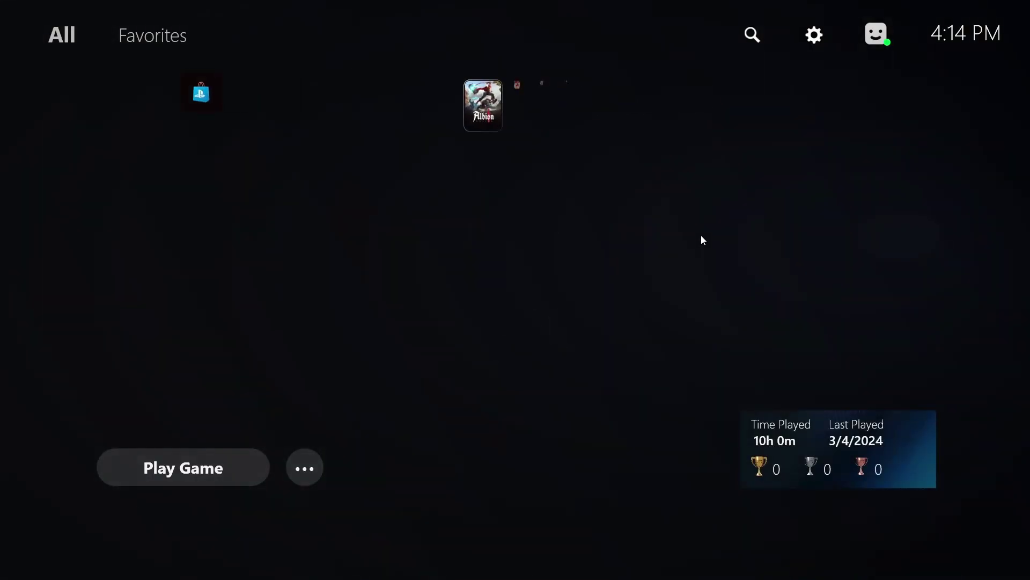
key(Right)
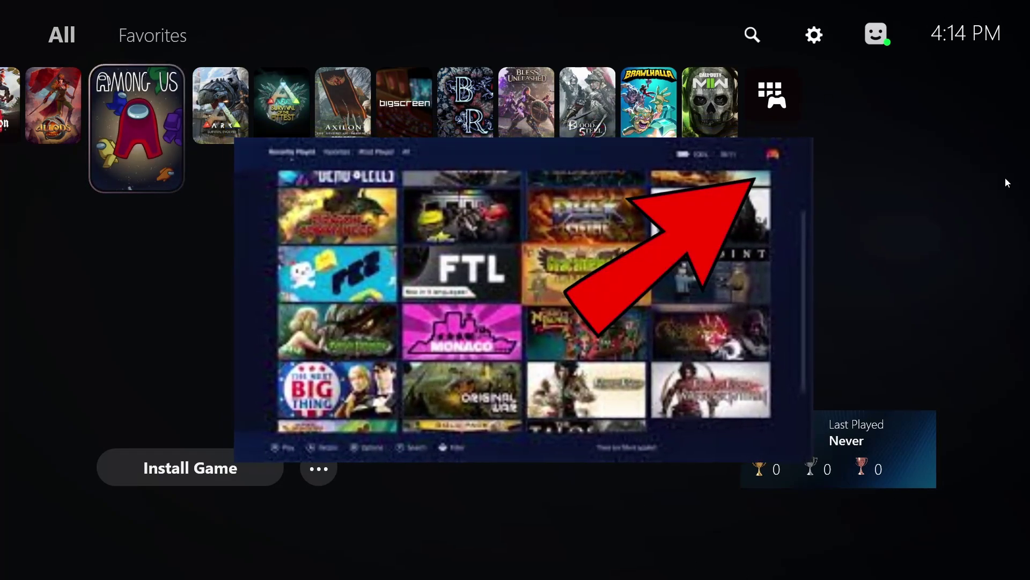
Step: Set the fullscreen theme to Default in the visual settings
click(815, 34)
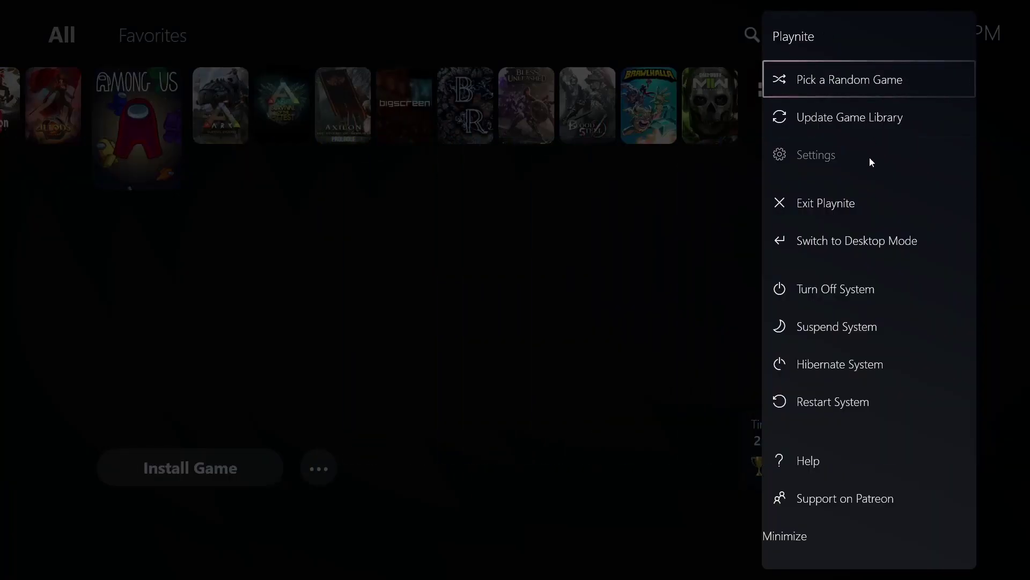
click(870, 157)
click(808, 114)
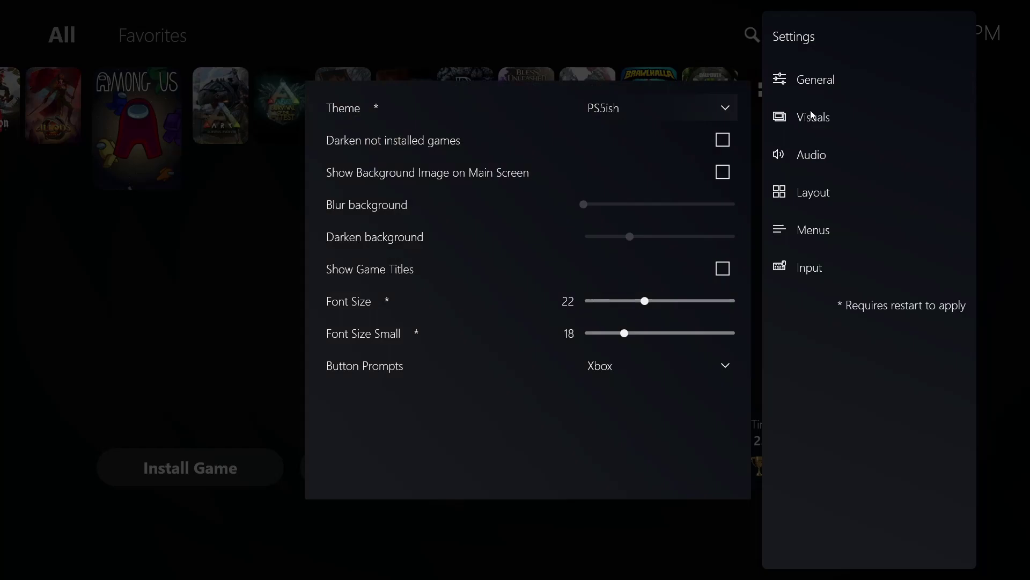
click(626, 104)
click(614, 131)
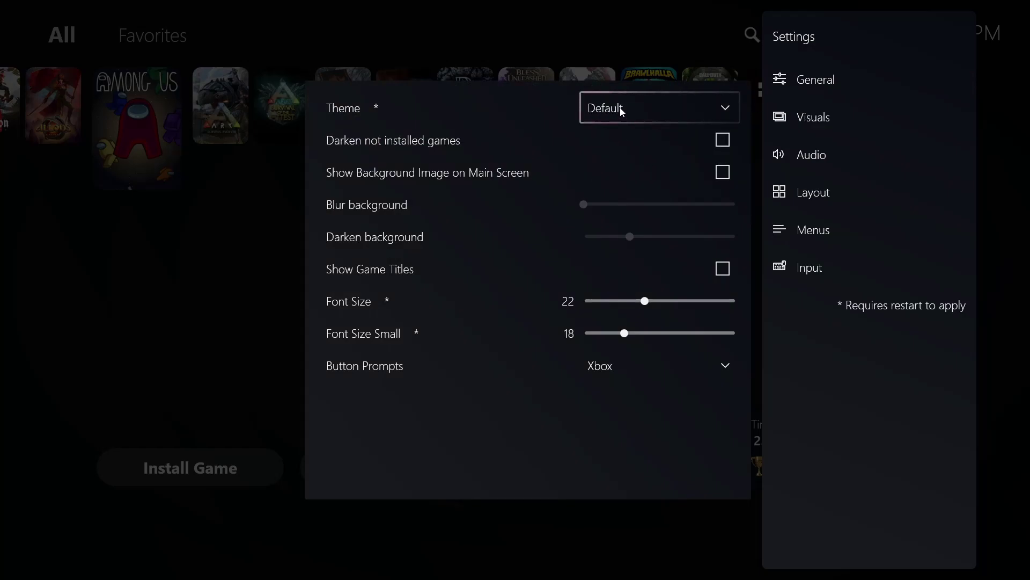
Step: Set the fullscreen theme back to PS5ish and leave the settings, declining the restart
click(620, 107)
click(621, 170)
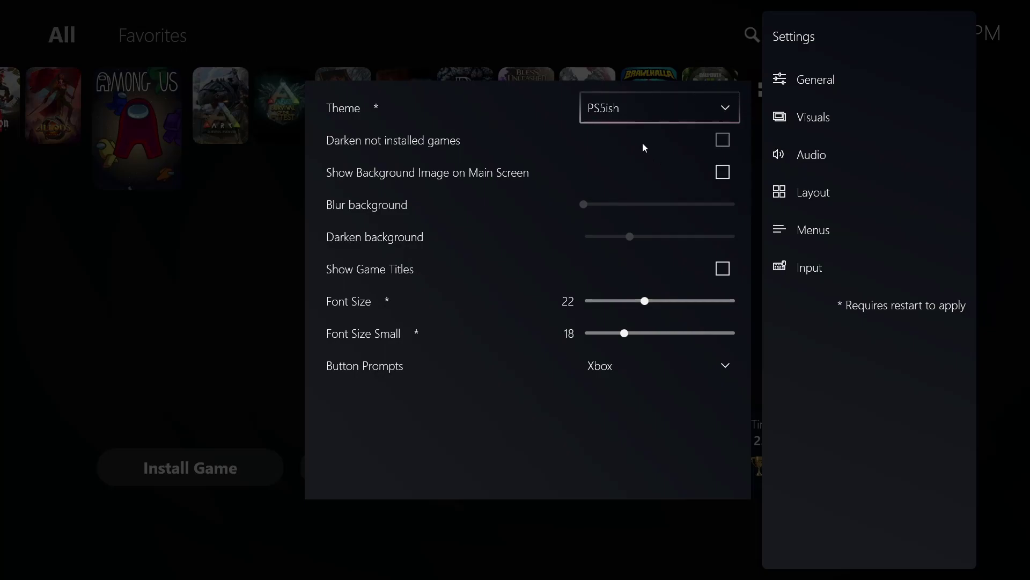
key(Escape)
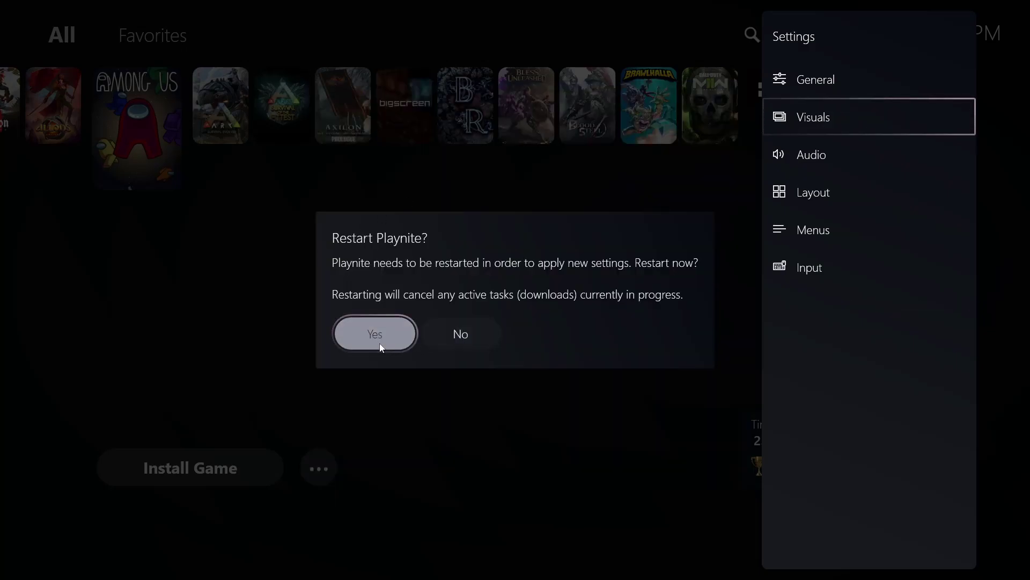
click(453, 339)
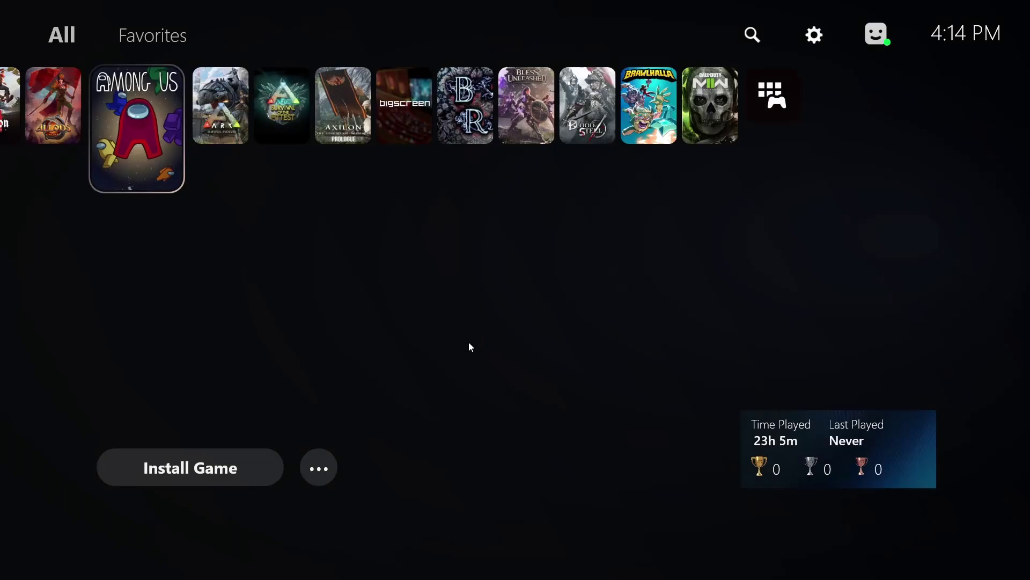
Step: Browse the game row back to Albion Online and forward to the Axilon prologue
key(Left)
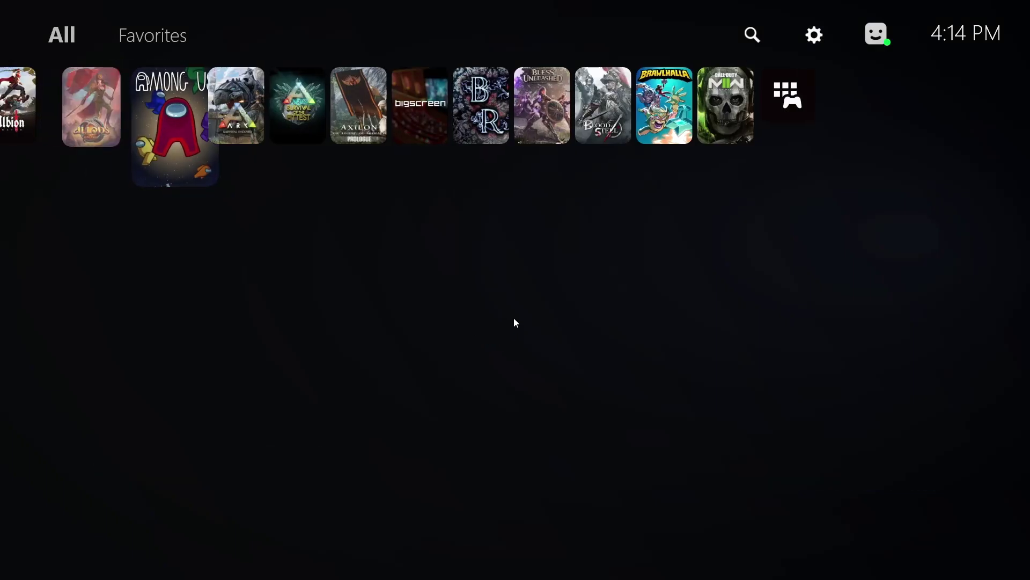
key(Left)
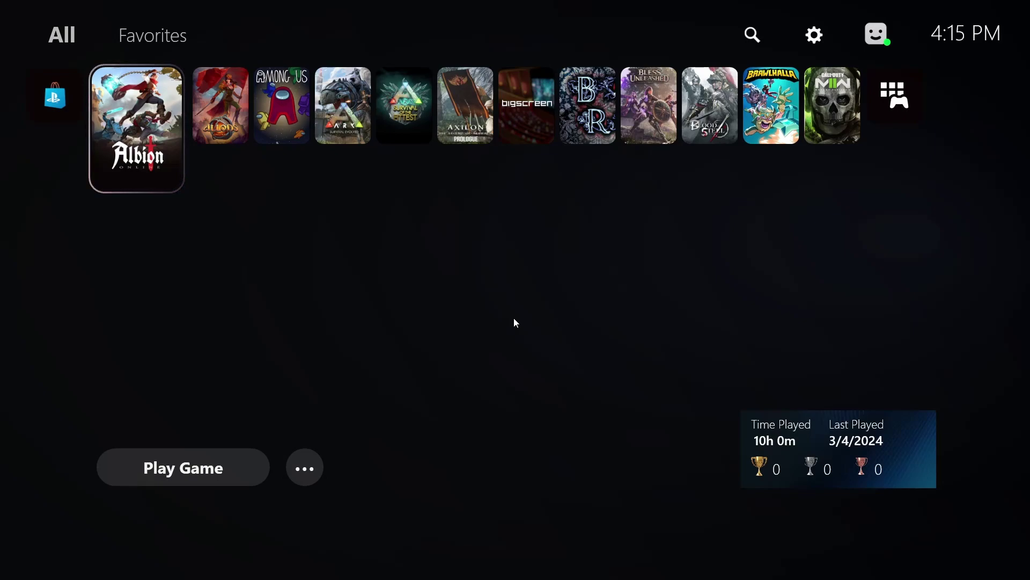
key(Right)
key(Right)
key(Right)
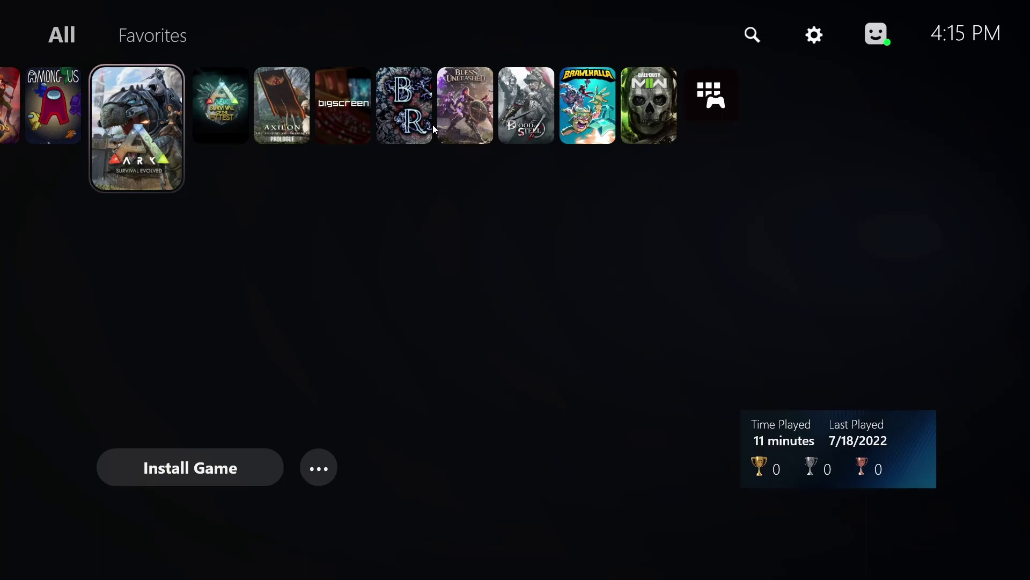
key(Right)
key(Right)
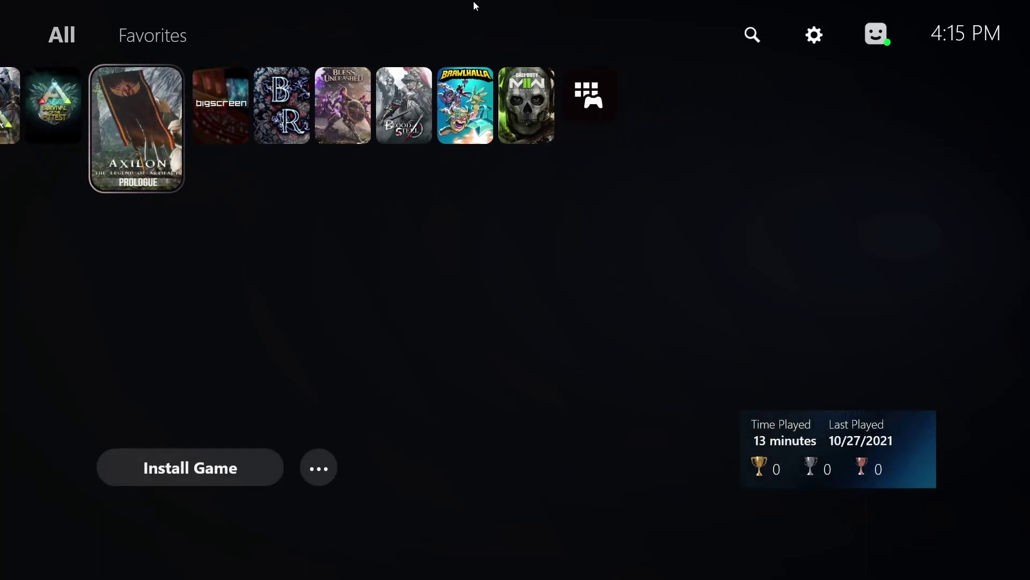
Step: Open the All Games grid and browse through its covers to the row with Elden Ring
click(593, 99)
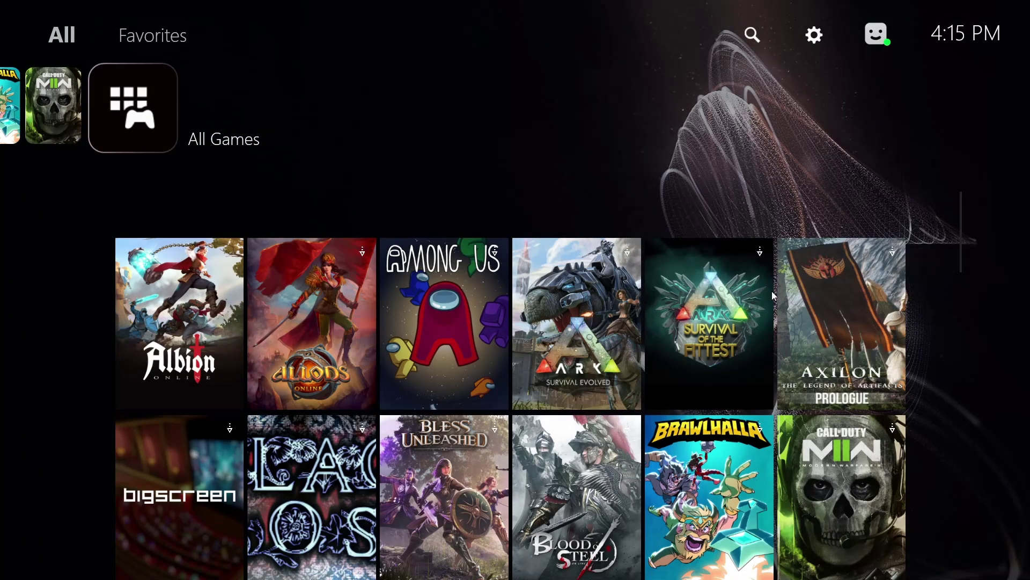
drag(962, 222, 960, 486)
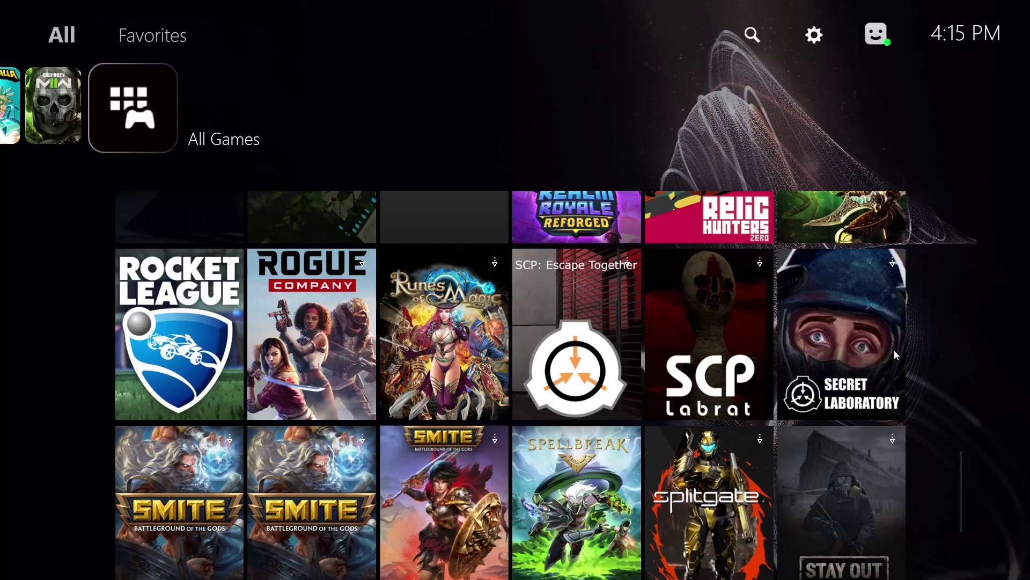
drag(960, 486, 953, 330)
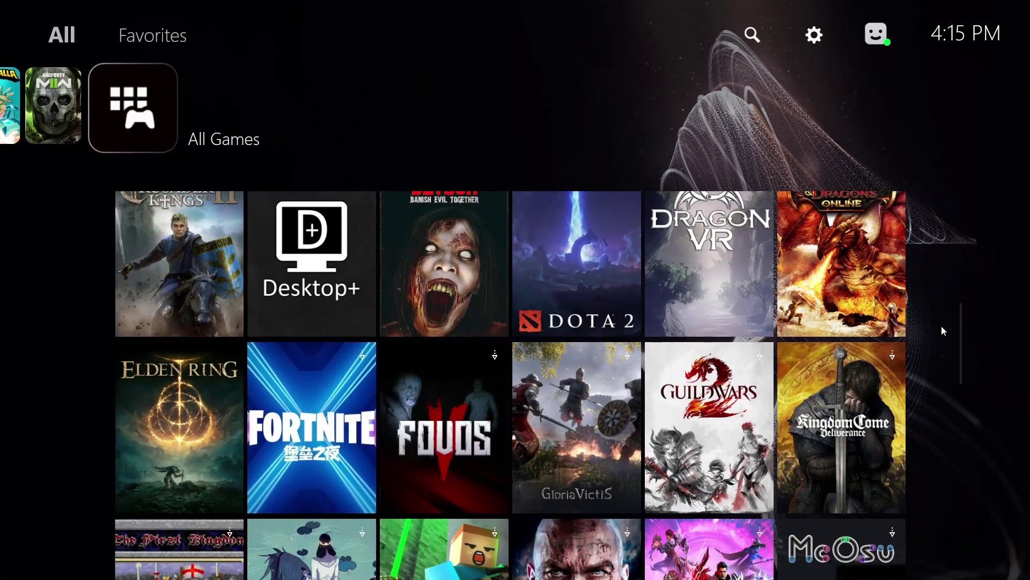